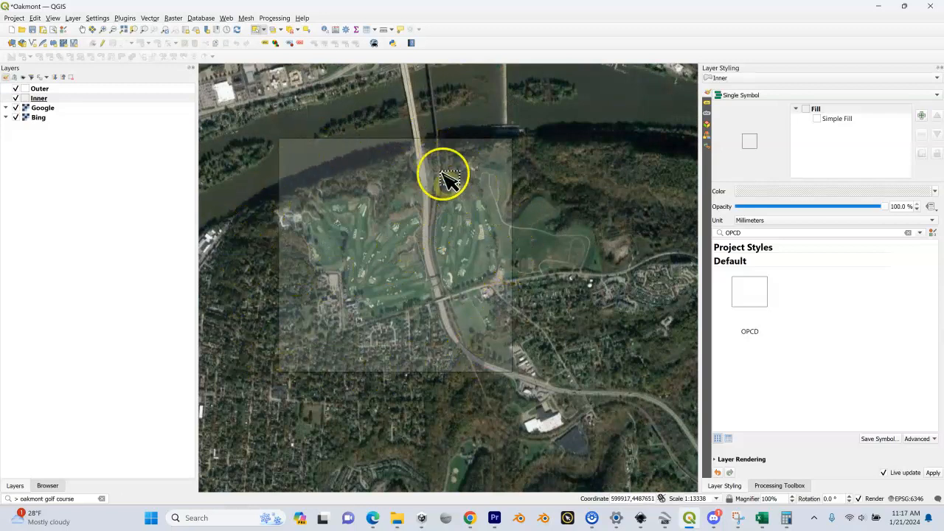
Examine the terrain surrounding the inner boundary square over the Oakmont golf course on the satellite map
{"action": "left_click_drag", "start_coordinate": [375, 113], "coordinate": [420, 148]}
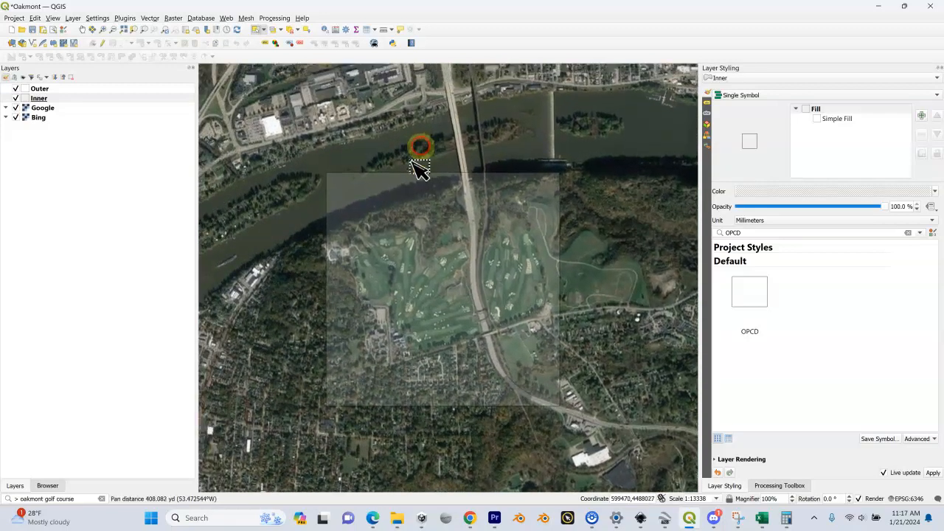
{"action": "scroll", "coordinate": [417, 225], "scroll_direction": "down", "scroll_amount": 1}
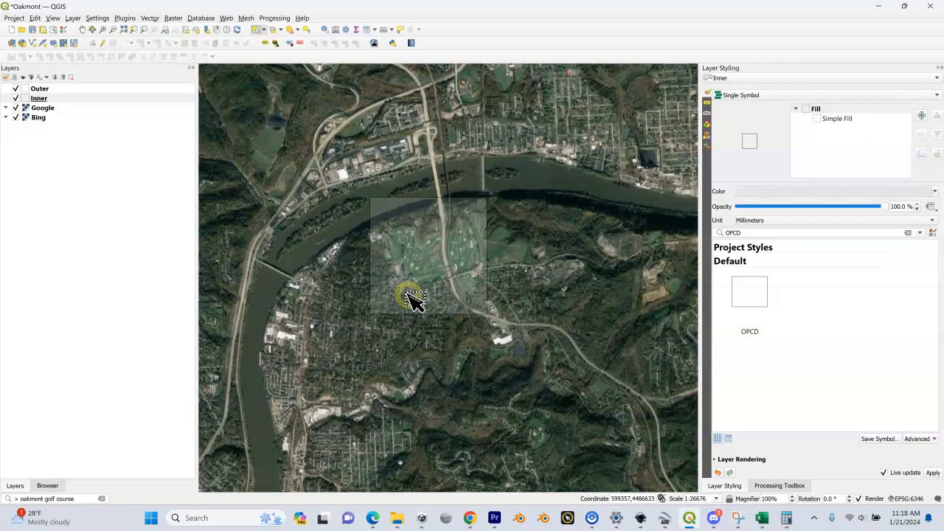
{"action": "scroll", "coordinate": [414, 299], "scroll_direction": "down", "scroll_amount": 1}
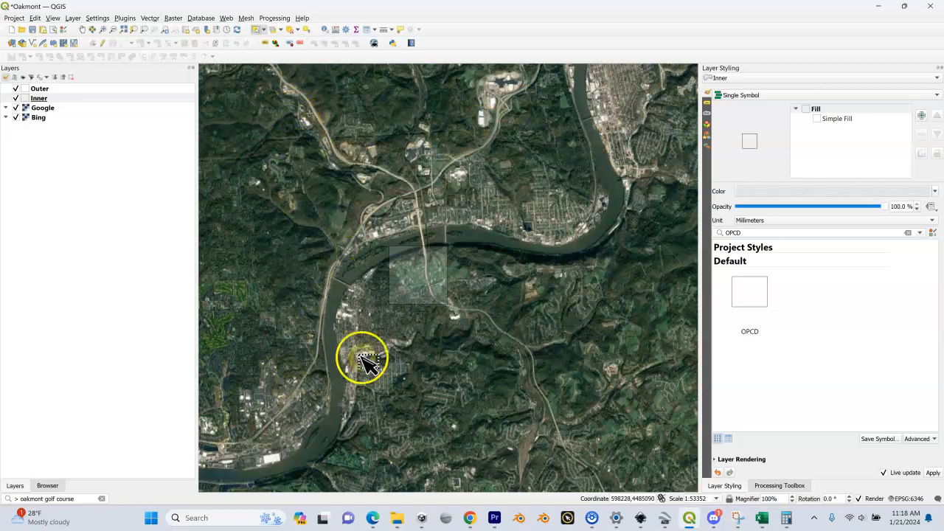
{"action": "scroll", "coordinate": [379, 344], "scroll_direction": "up", "scroll_amount": 1}
{"action": "left_click_drag", "start_coordinate": [347, 204], "coordinate": [345, 279]}
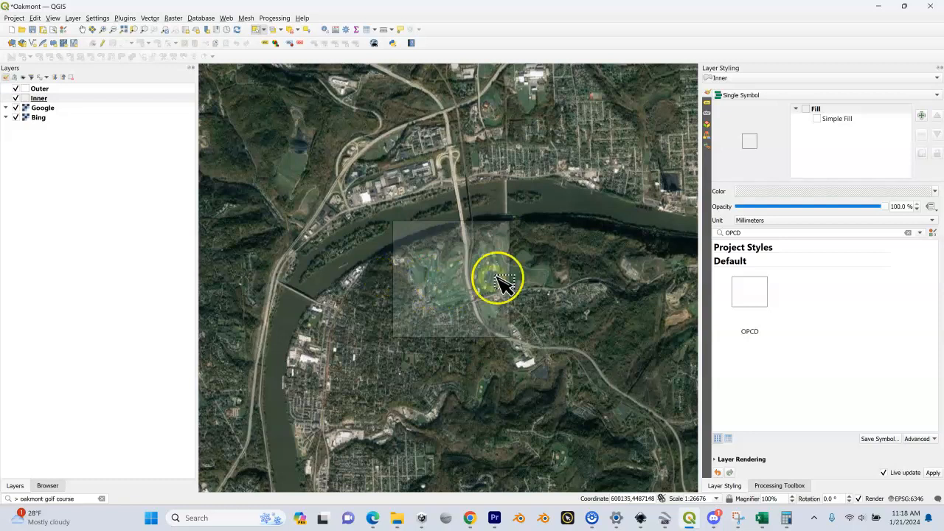
{"action": "scroll", "coordinate": [488, 278], "scroll_direction": "down", "scroll_amount": 1}
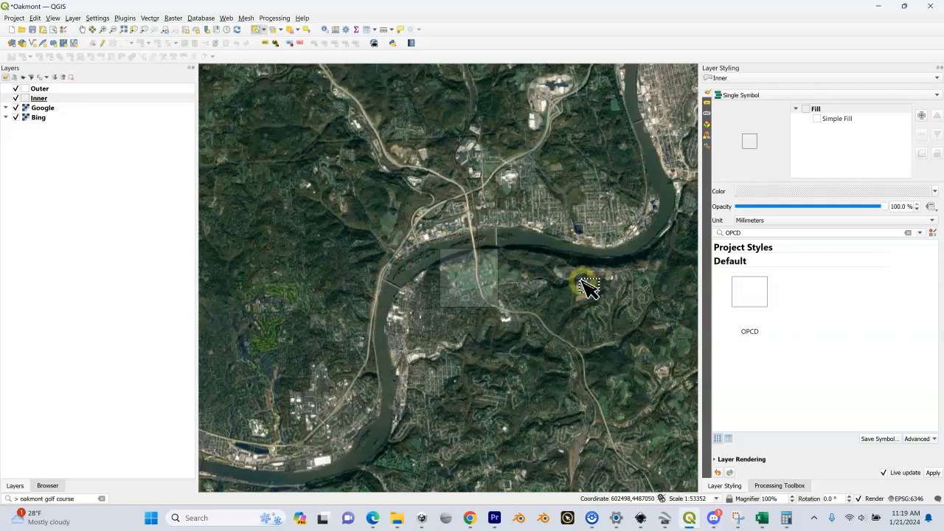
{"action": "left_click", "coordinate": [450, 297]}
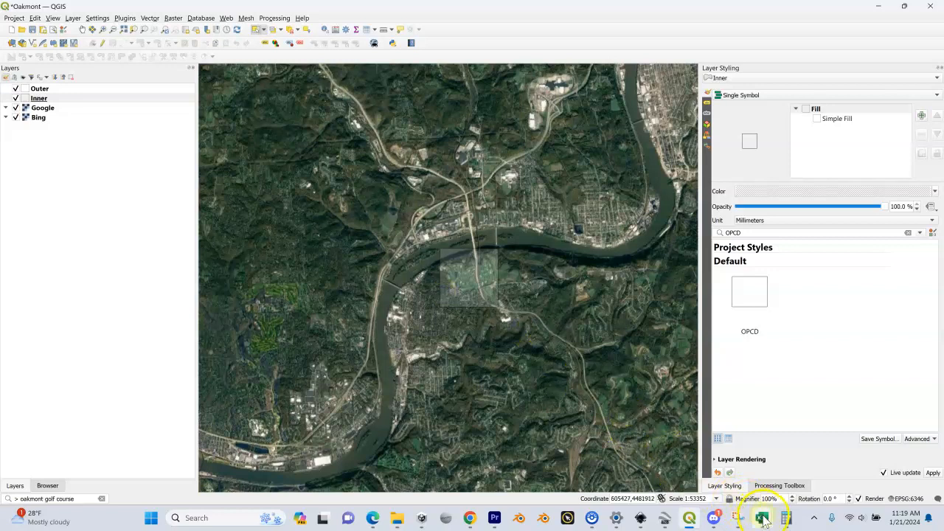
Switch to Calculator and divide 4500 by 1490 to get the scale factor
{"action": "left_click", "coordinate": [787, 519]}
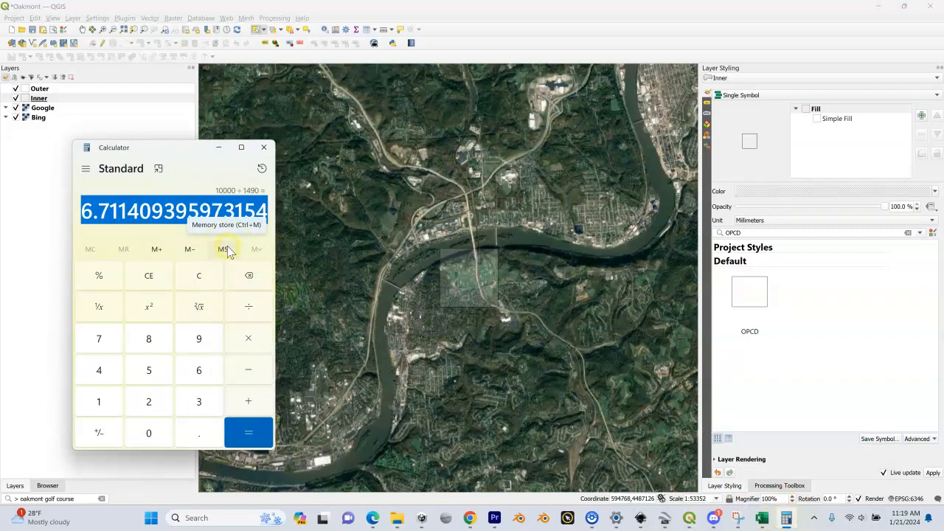
{"action": "type", "text": "4500 +"}
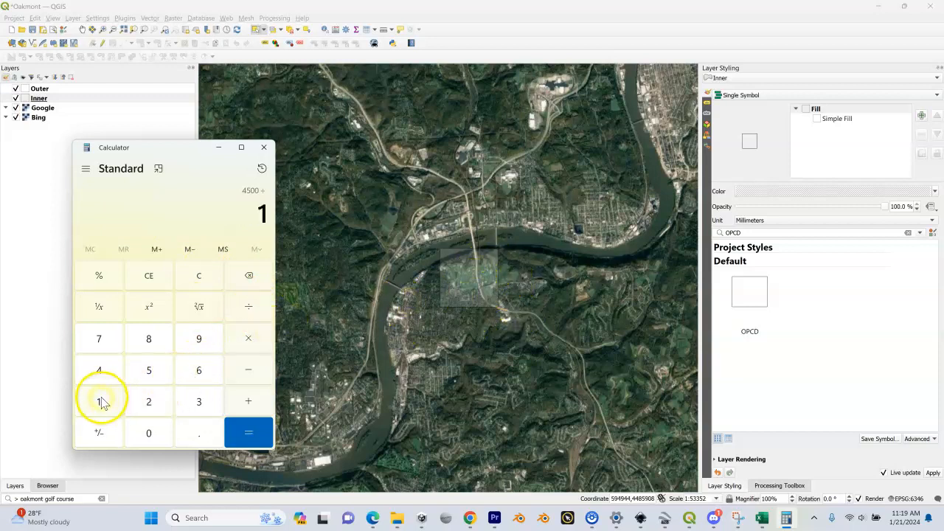
{"action": "left_click", "coordinate": [104, 373]}
{"action": "left_click", "coordinate": [196, 341]}
{"action": "left_click", "coordinate": [154, 433]}
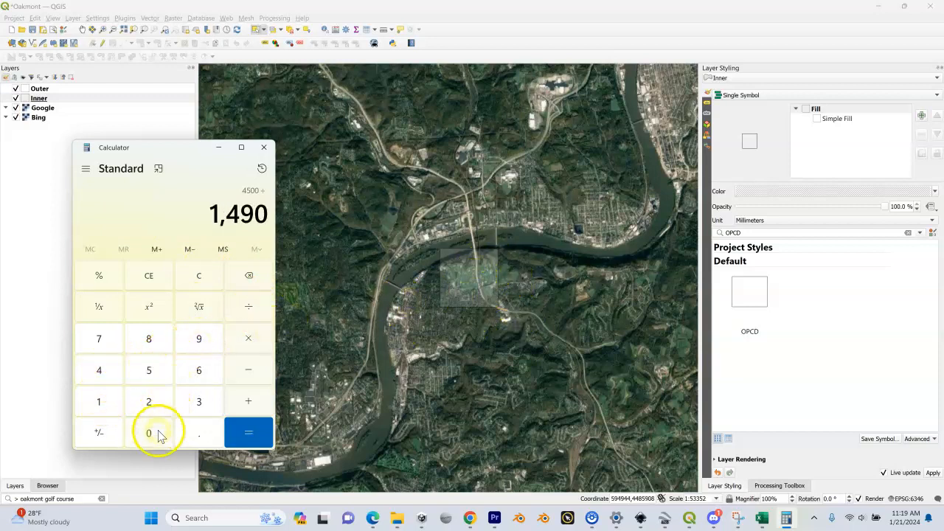
{"action": "left_click", "coordinate": [237, 432]}
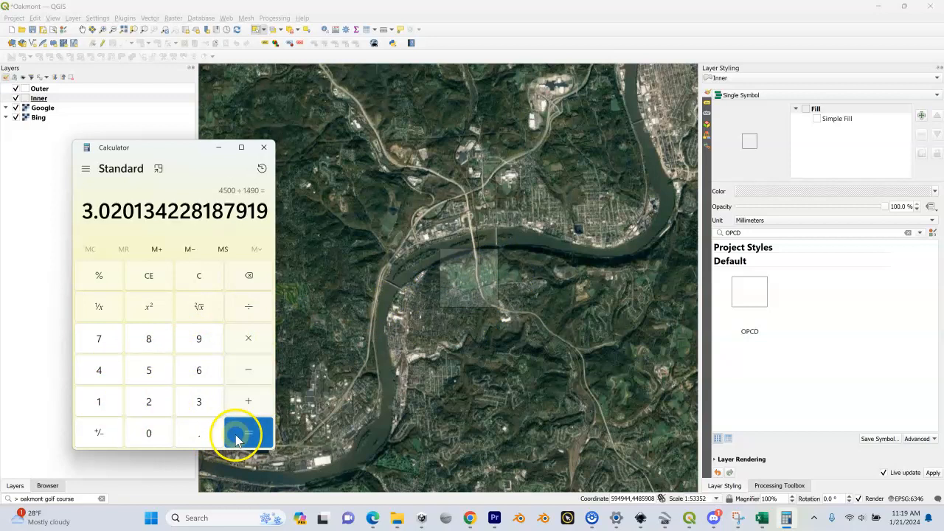
Highlight the full division result, move the Calculator away from the layer list, and return to QGIS
{"action": "double_click", "coordinate": [150, 212]}
{"action": "left_click", "coordinate": [150, 212]}
{"action": "double_click", "coordinate": [95, 211]}
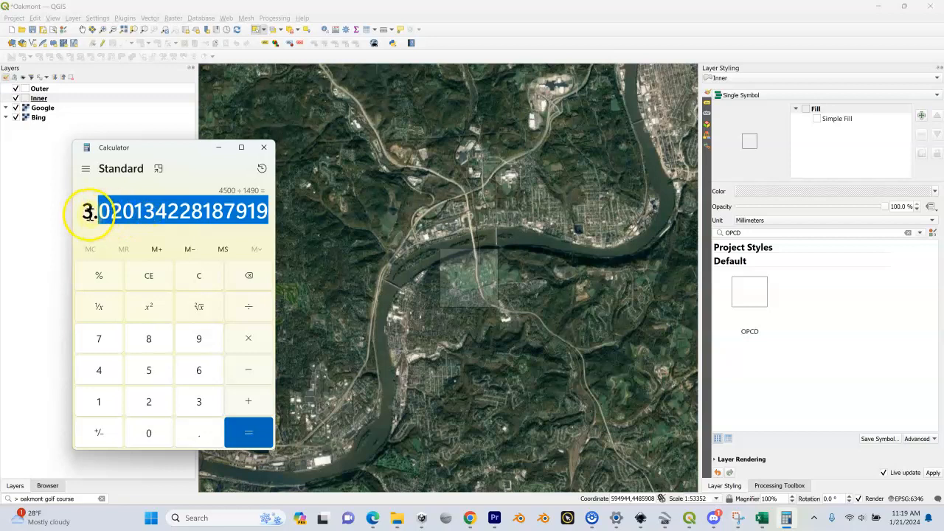
{"action": "left_click", "coordinate": [94, 211]}
{"action": "left_click_drag", "start_coordinate": [93, 212], "coordinate": [192, 212]}
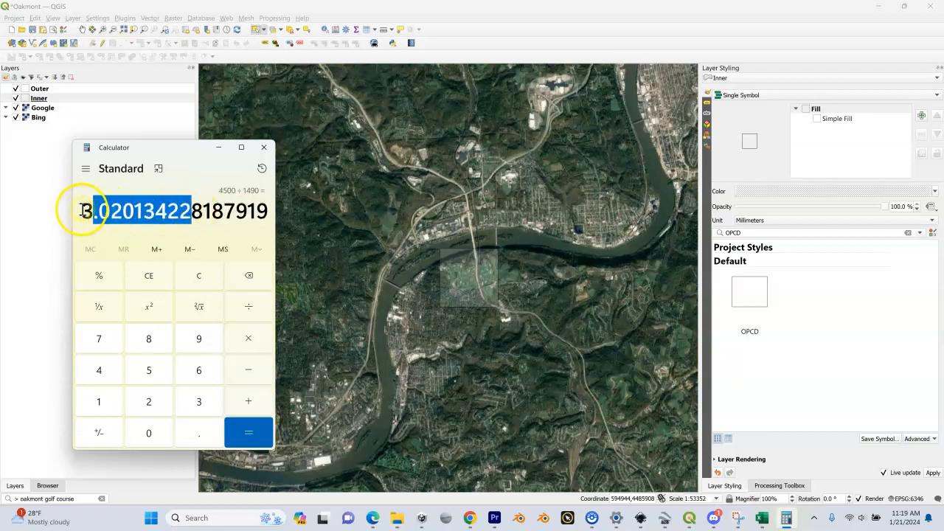
{"action": "left_click", "coordinate": [83, 211]}
{"action": "left_click_drag", "start_coordinate": [83, 211], "coordinate": [275, 207]}
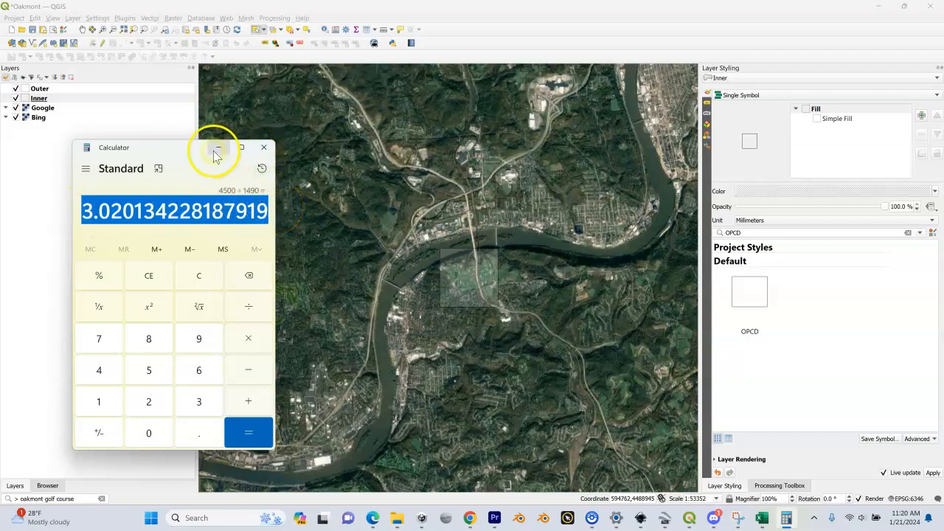
{"action": "left_click_drag", "start_coordinate": [196, 152], "coordinate": [742, 170]}
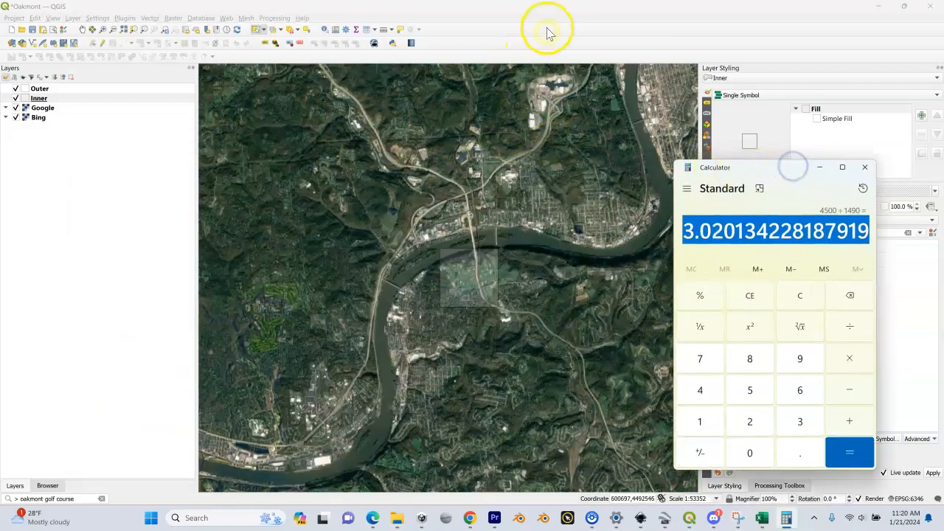
{"action": "left_click", "coordinate": [549, 11]}
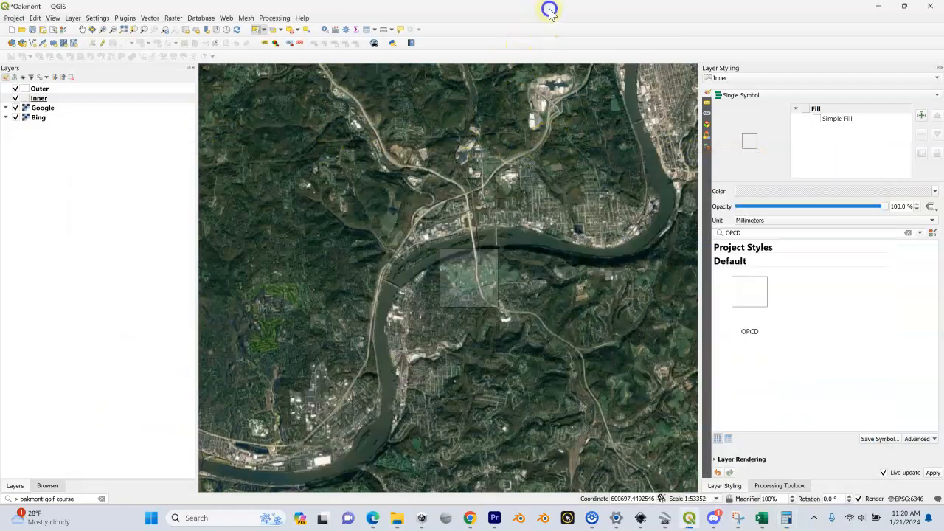
Turn on editing for both the Inner and Outer layers
{"action": "left_click", "coordinate": [117, 100]}
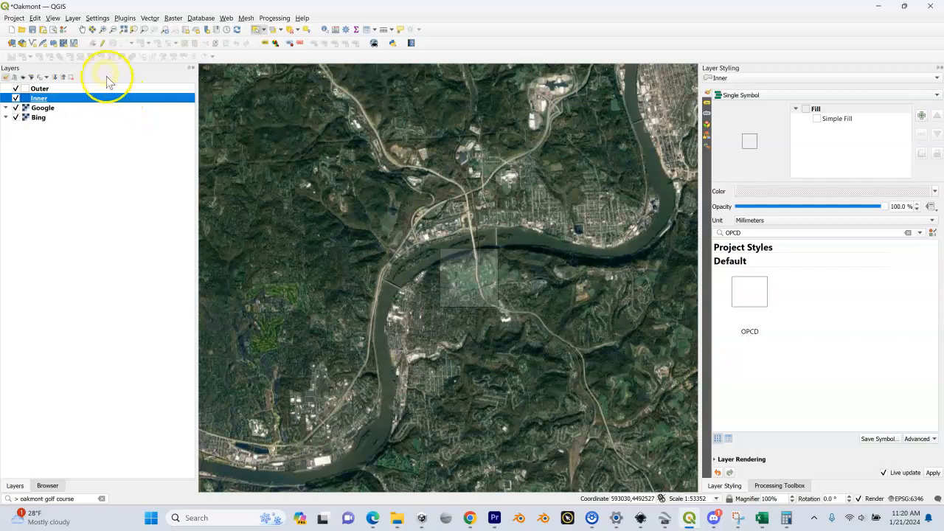
{"action": "left_click", "coordinate": [102, 43]}
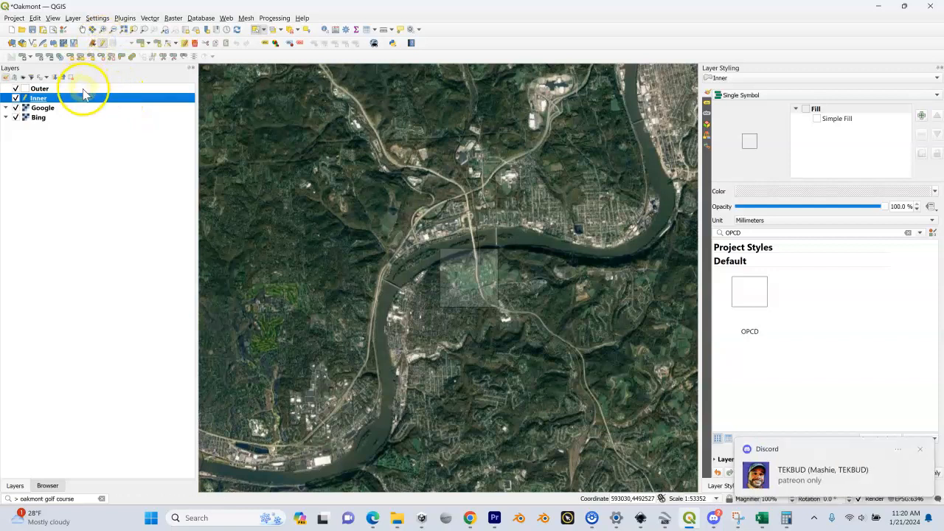
{"action": "left_click", "coordinate": [82, 89]}
{"action": "left_click", "coordinate": [102, 43]}
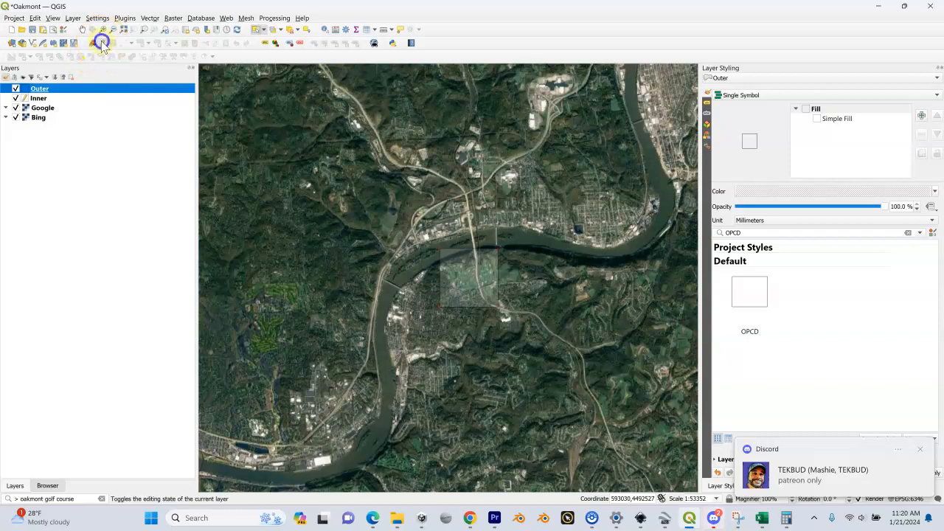
Copy the square polygon feature from the Inner layer
{"action": "left_click", "coordinate": [87, 100]}
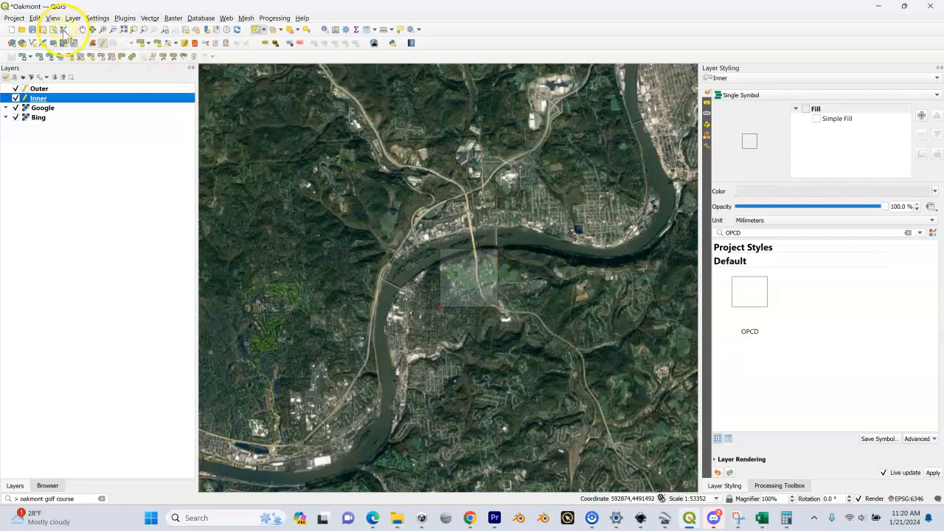
{"action": "left_click", "coordinate": [36, 18]}
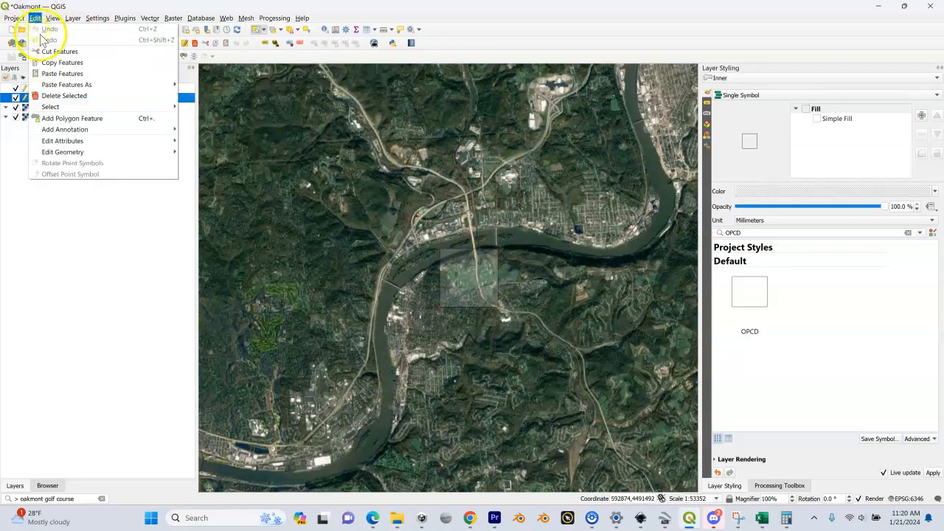
{"action": "left_click", "coordinate": [53, 63]}
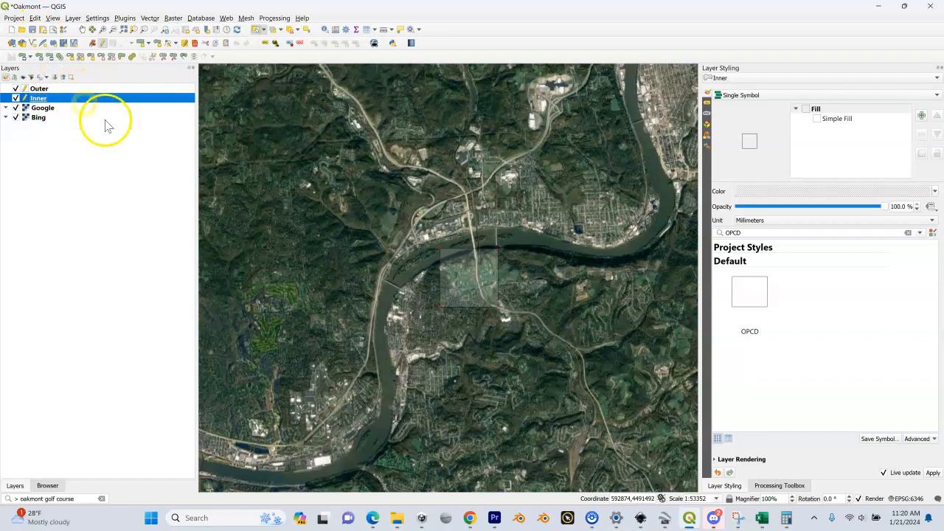
{"action": "left_click", "coordinate": [275, 194]}
{"action": "left_click", "coordinate": [290, 206]}
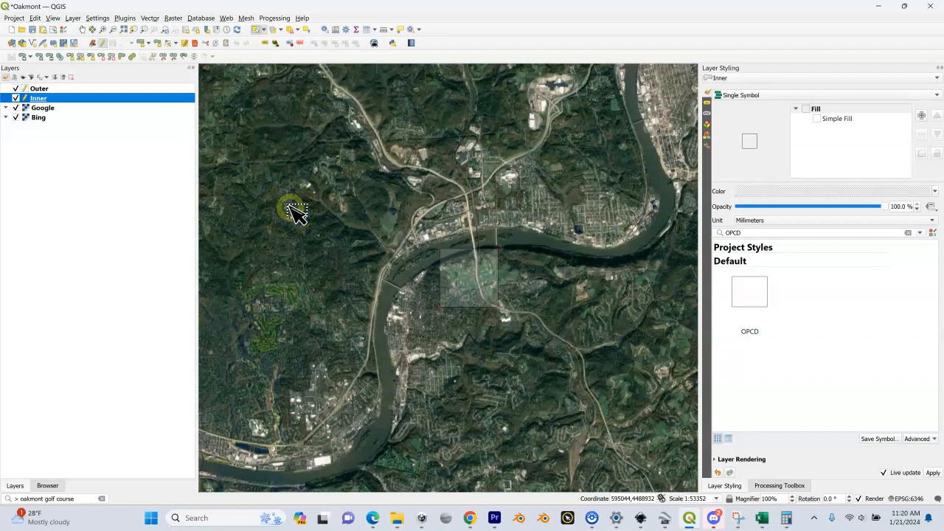
{"action": "mouse_move", "coordinate": [790, 519]}
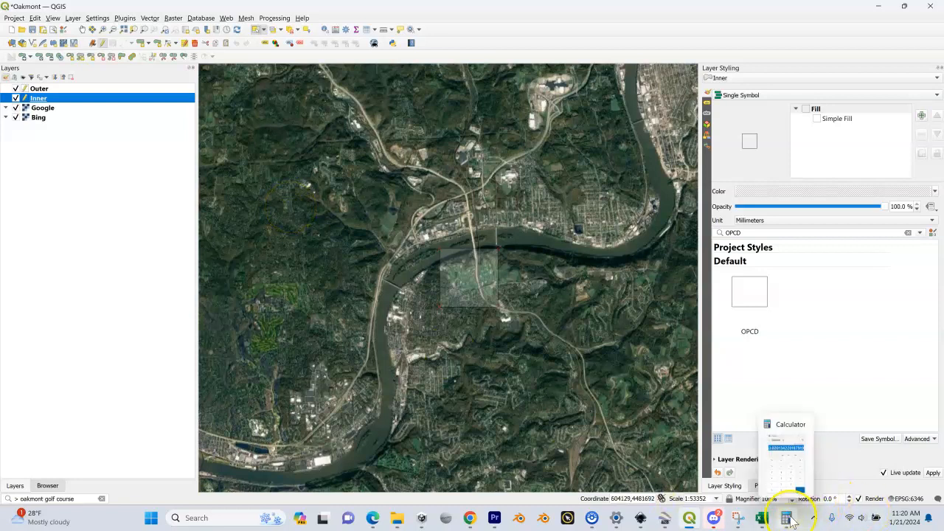
Paste the copied square polygon into the Outer layer
{"action": "left_click", "coordinate": [90, 89]}
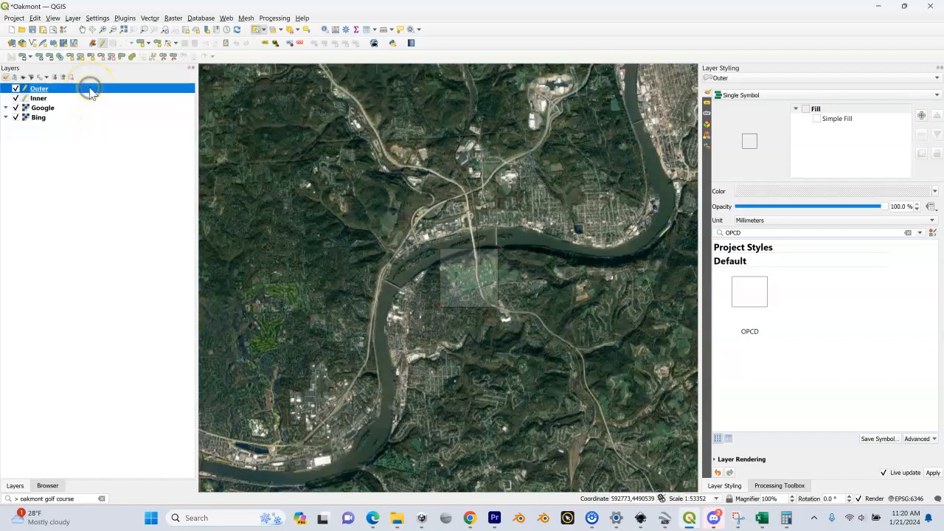
{"action": "left_click", "coordinate": [104, 45]}
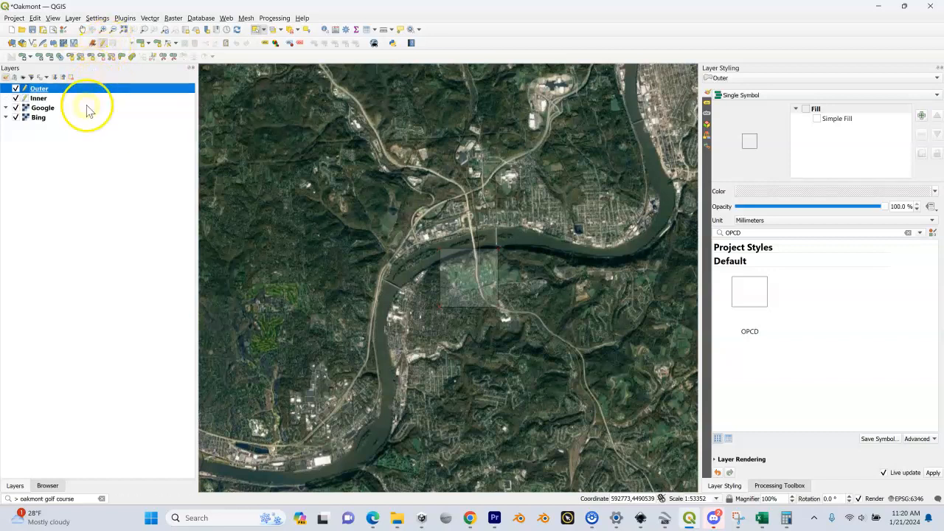
{"action": "left_click", "coordinate": [35, 17]}
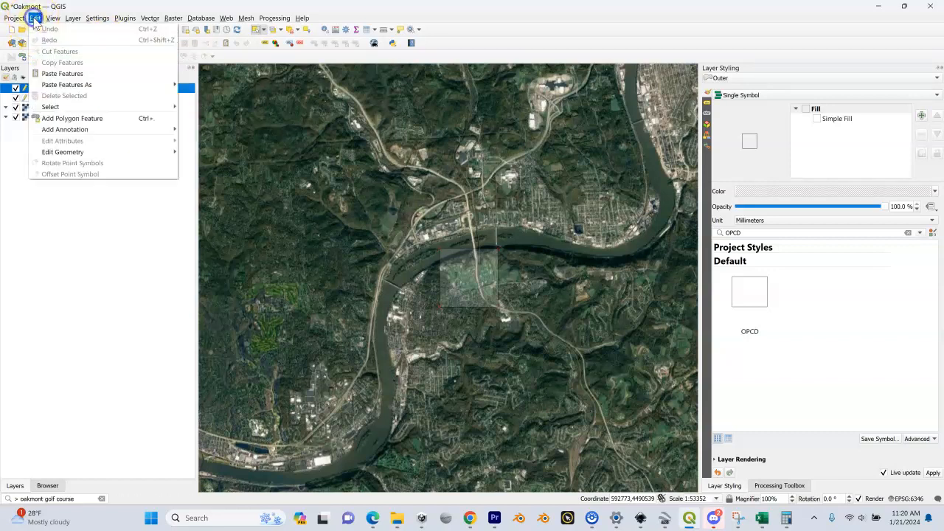
{"action": "left_click", "coordinate": [57, 75]}
{"action": "left_click", "coordinate": [56, 77]}
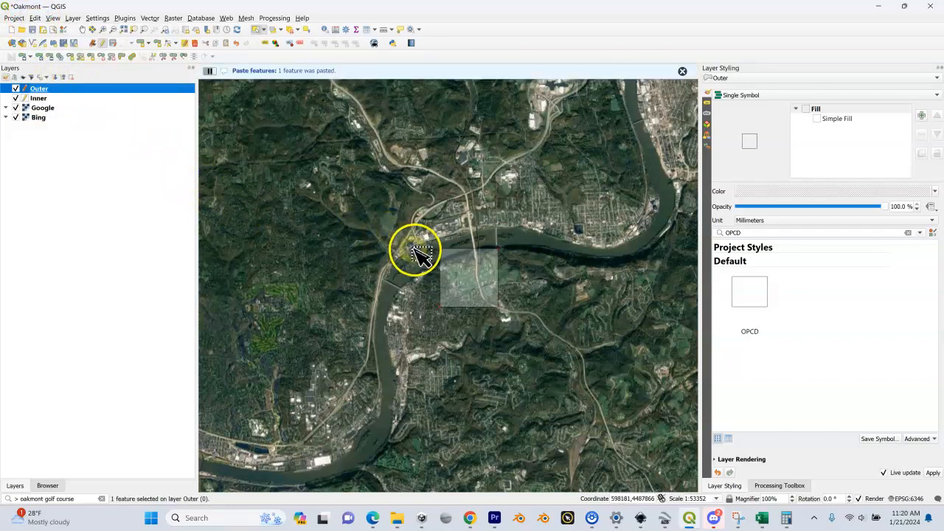
Compare the overlapping Inner and Outer squares on the map by switching the Inner layer's visibility off and on repeatedly
{"action": "left_click", "coordinate": [59, 98]}
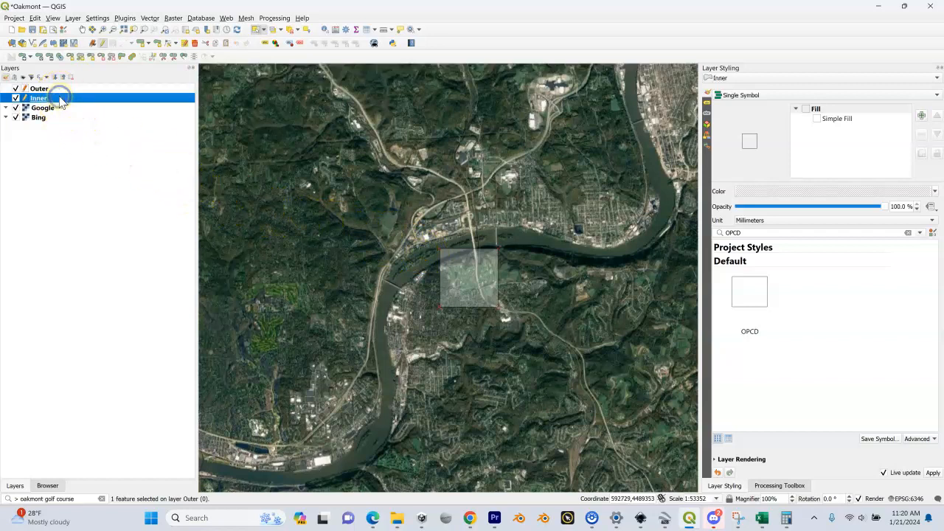
{"action": "left_click", "coordinate": [16, 98]}
{"action": "left_click", "coordinate": [16, 98]}
{"action": "left_click", "coordinate": [16, 99]}
{"action": "left_click", "coordinate": [16, 98]}
{"action": "left_click", "coordinate": [16, 98]}
{"action": "left_click", "coordinate": [15, 99]}
{"action": "left_click", "coordinate": [15, 98]}
{"action": "left_click", "coordinate": [16, 98]}
Turn off editing for the Inner layer and hide it on the map
{"action": "left_click", "coordinate": [58, 101]}
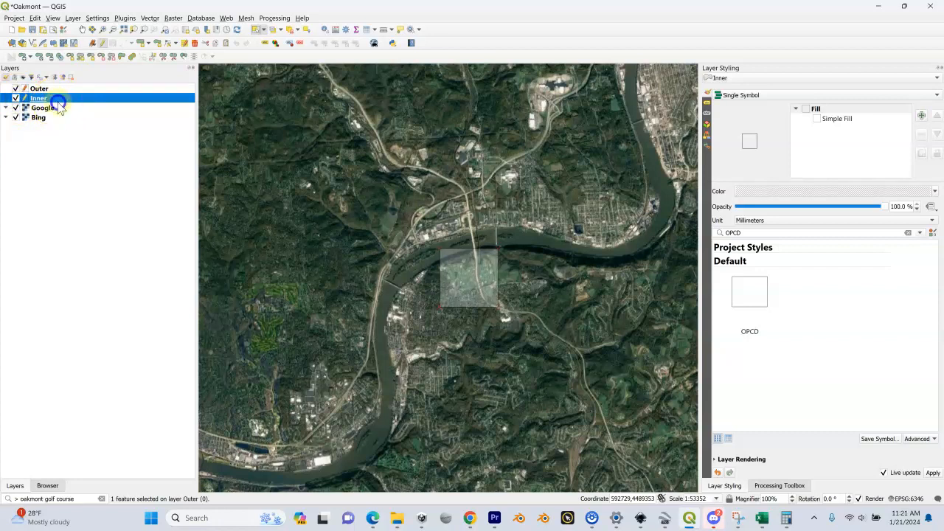
{"action": "left_click", "coordinate": [104, 44]}
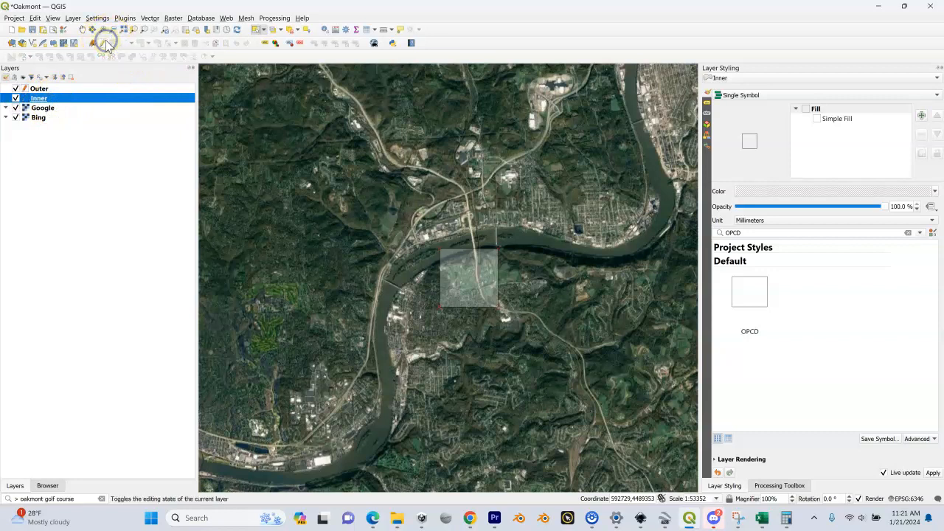
{"action": "left_click", "coordinate": [15, 98]}
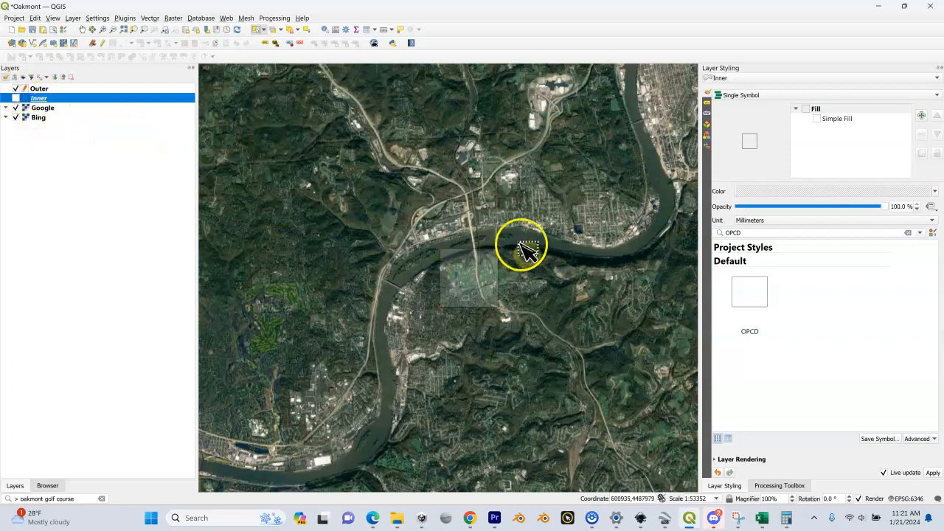
Make Outer the active layer, then switch to Calculator and copy the 4500 ÷ 1490 result to the clipboard
{"action": "left_click", "coordinate": [77, 90]}
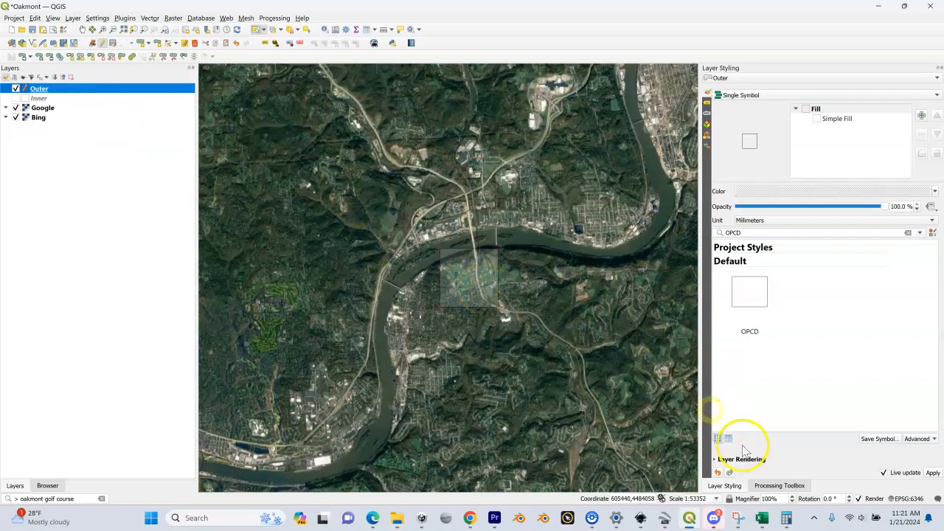
{"action": "left_click", "coordinate": [786, 517]}
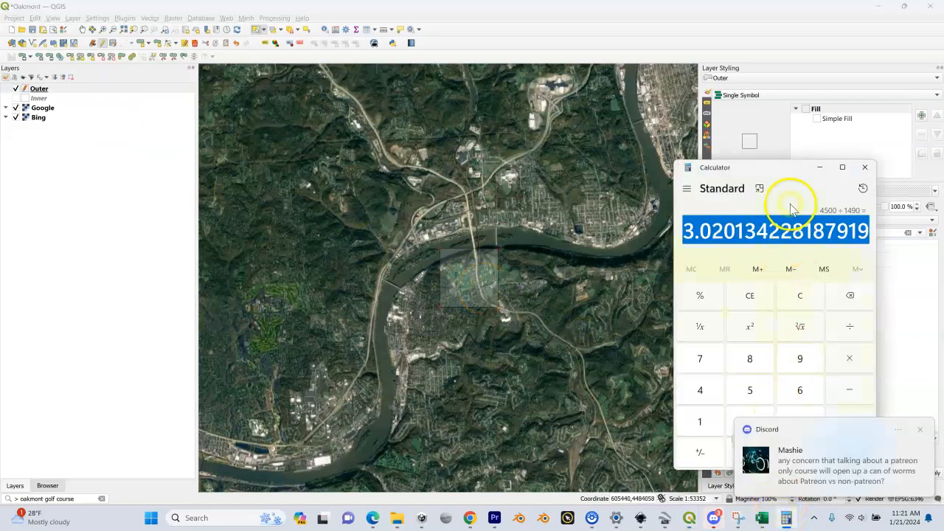
{"action": "right_click", "coordinate": [770, 233]}
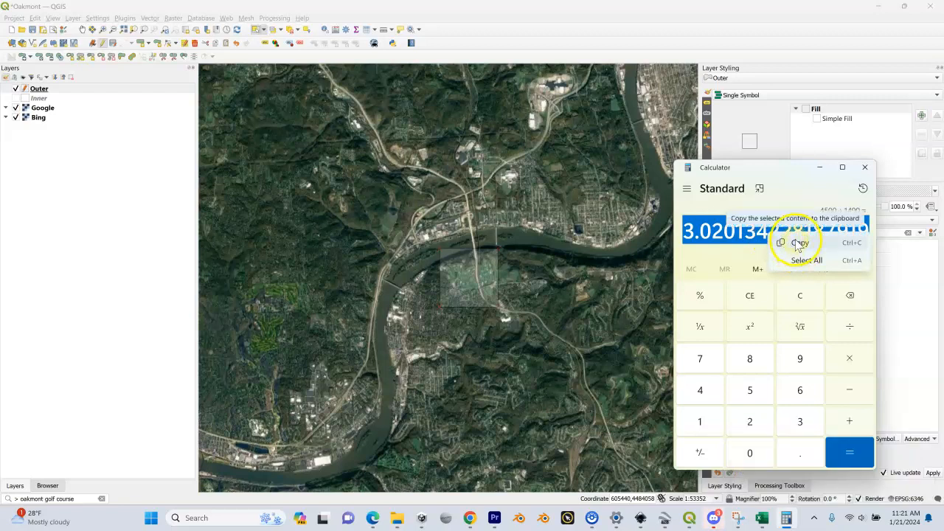
{"action": "left_click", "coordinate": [796, 243]}
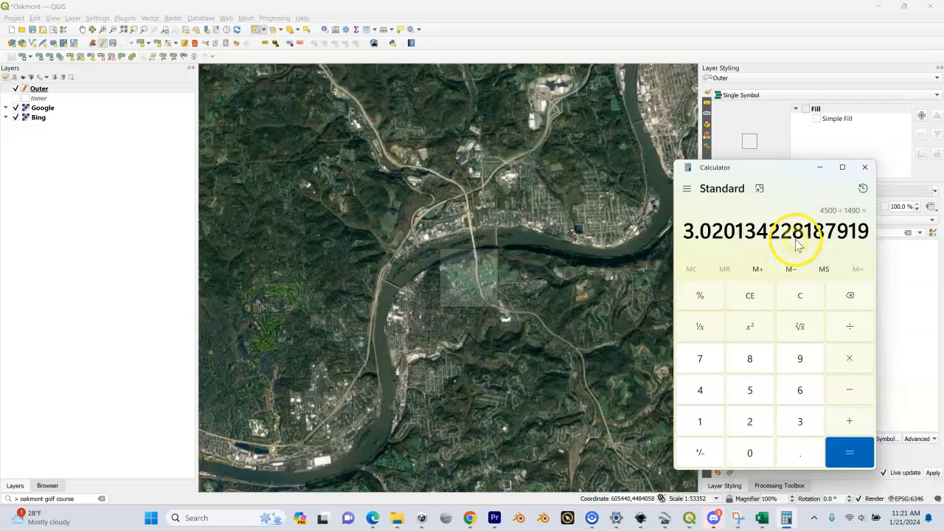
Switch to QGIS, scale the Outer layer's square by the copied factor 3.020134228187919, and turn off the layer's editing, saving the changes
{"action": "left_click", "coordinate": [83, 90]}
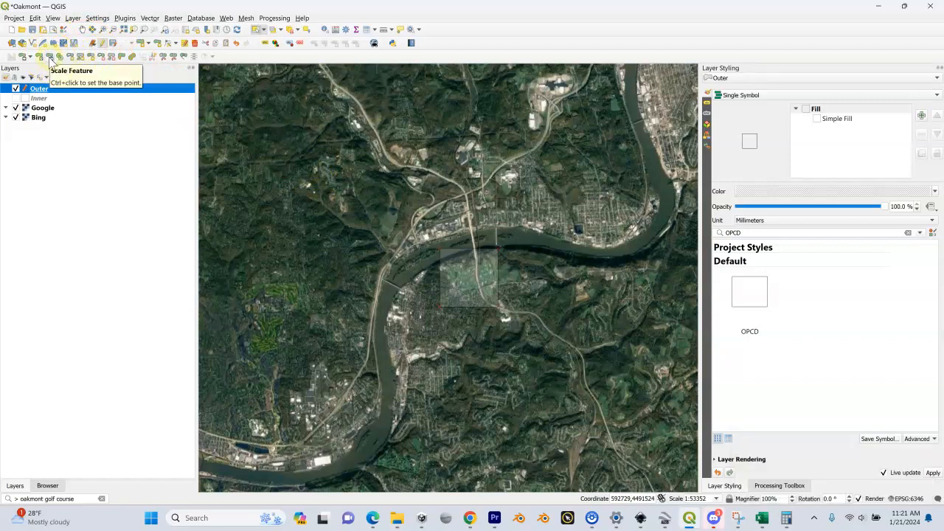
{"action": "left_click", "coordinate": [50, 59]}
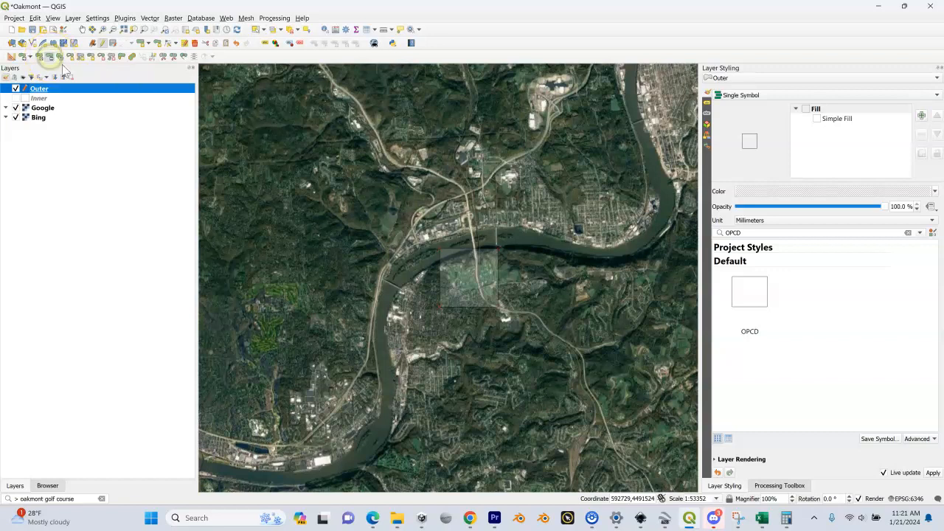
{"action": "left_click", "coordinate": [470, 273]}
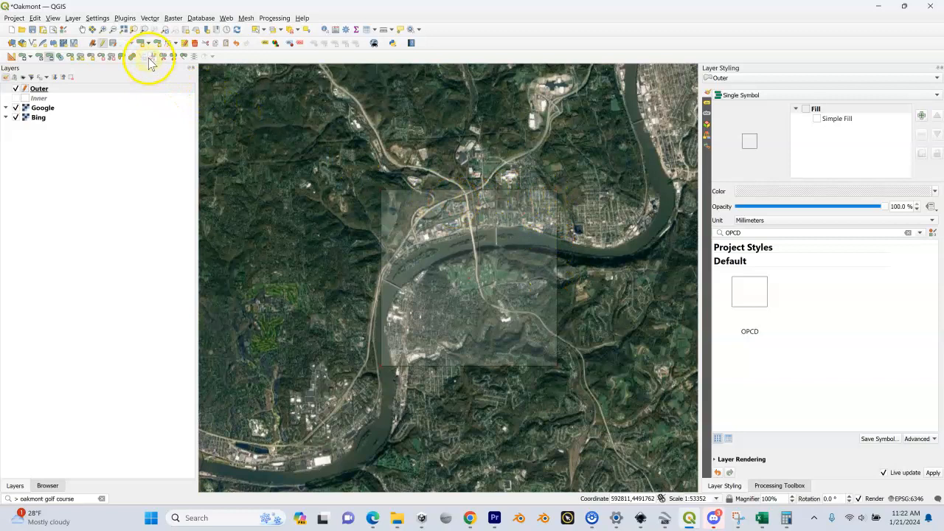
{"action": "left_click", "coordinate": [102, 44]}
{"action": "left_click", "coordinate": [461, 271]}
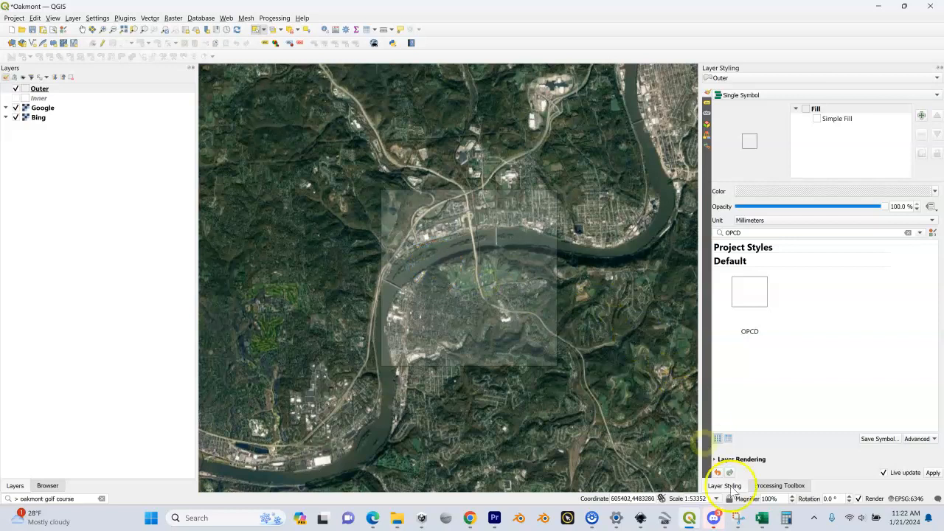
Switch to the Oakmont_MaxMin.xlsx workbook in Excel, enter 4500 as the OUTER size in cell C8, and save the workbook
{"action": "mouse_move", "coordinate": [767, 520]}
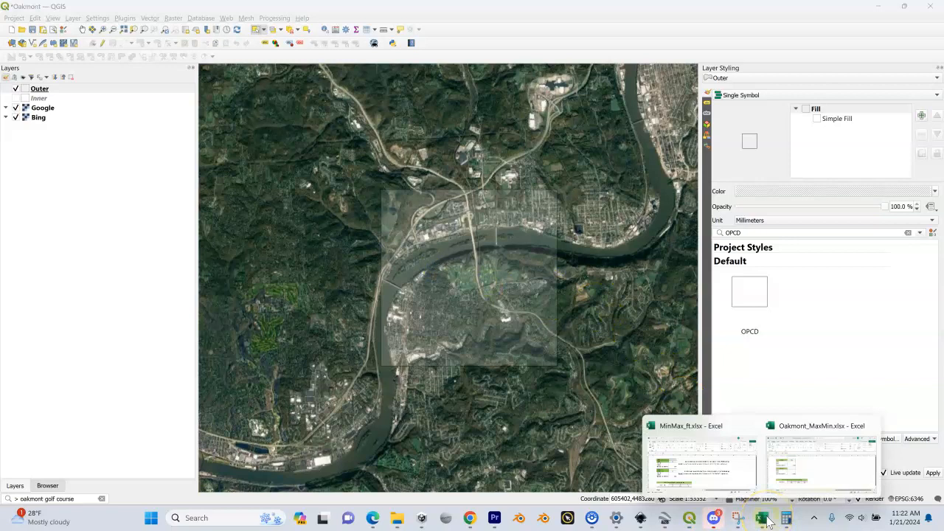
{"action": "left_click", "coordinate": [787, 480]}
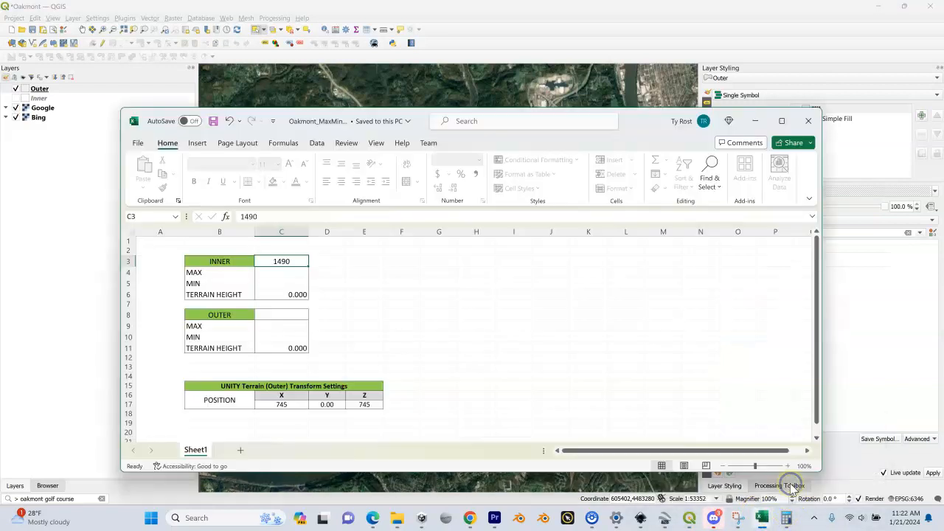
{"action": "left_click", "coordinate": [288, 314]}
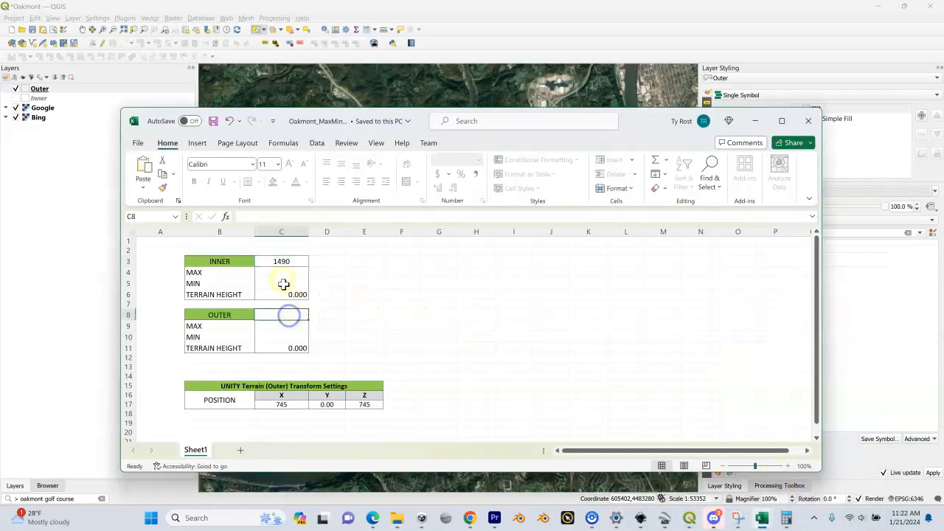
{"action": "left_click", "coordinate": [282, 221]}
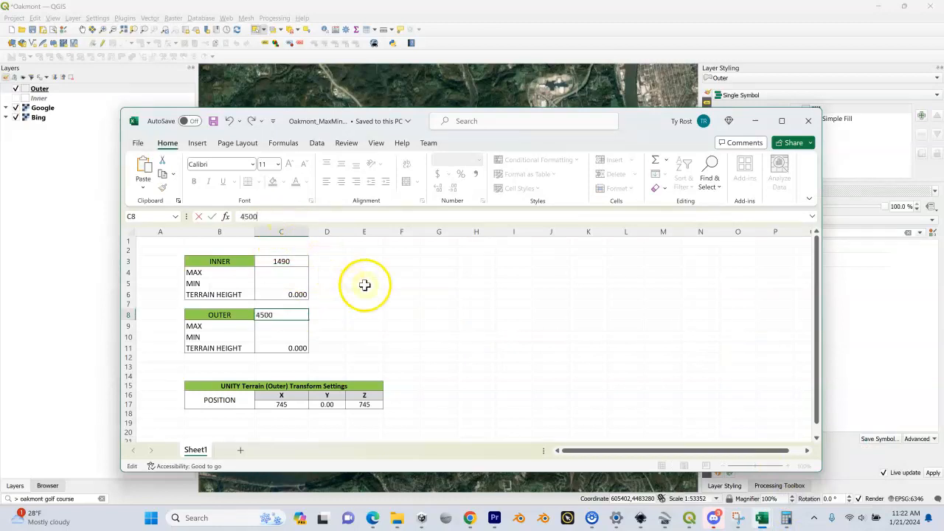
{"action": "key", "text": "ctrl+Return"}
{"action": "left_click", "coordinate": [287, 316]}
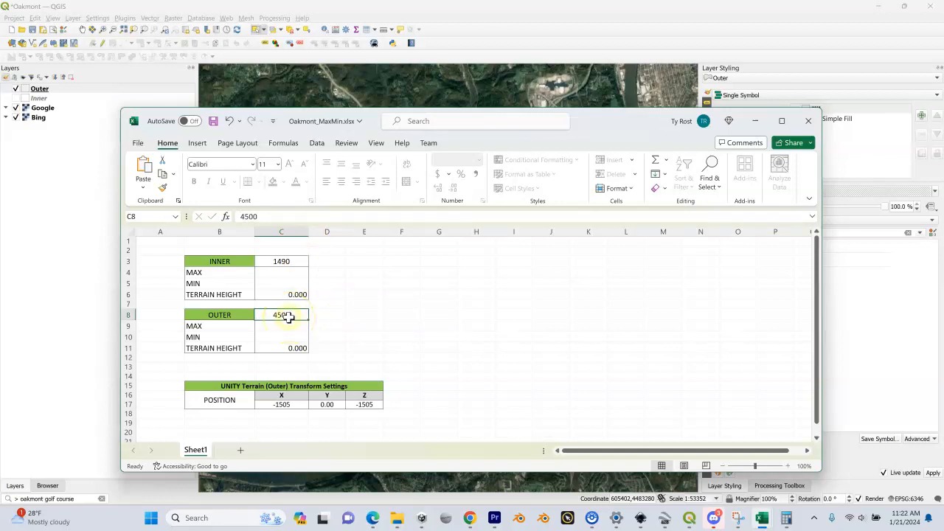
{"action": "left_click", "coordinate": [137, 143]}
{"action": "left_click", "coordinate": [159, 295]}
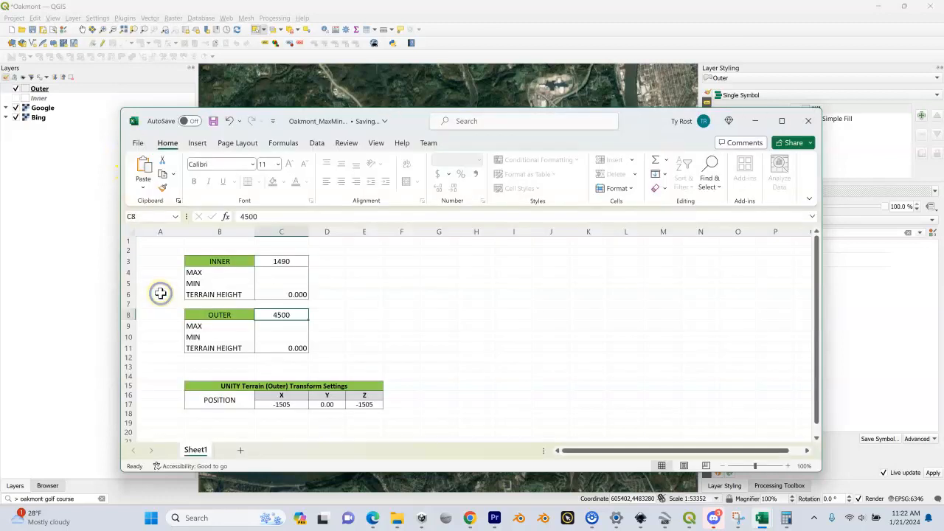
Return to QGIS, select the Outer layer, and make the Inner layer visible on the map
{"action": "left_click", "coordinate": [65, 191]}
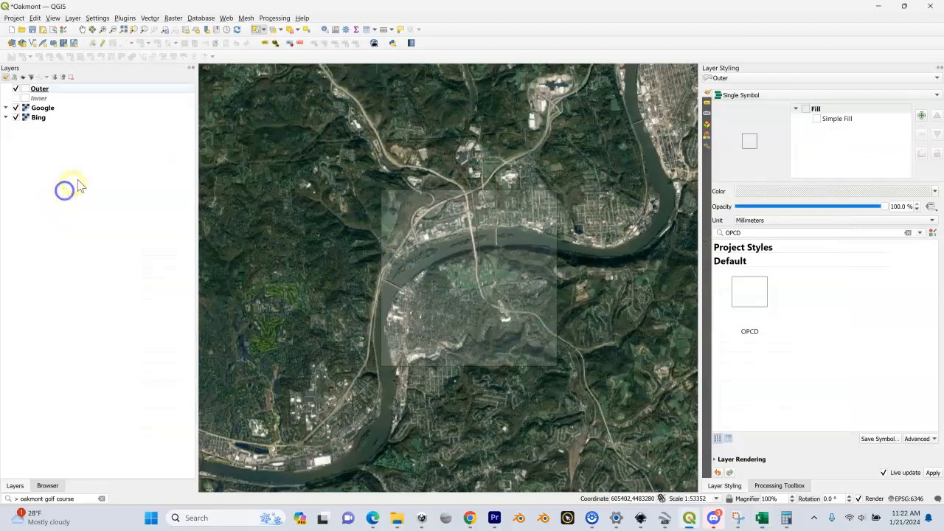
{"action": "left_click", "coordinate": [50, 89]}
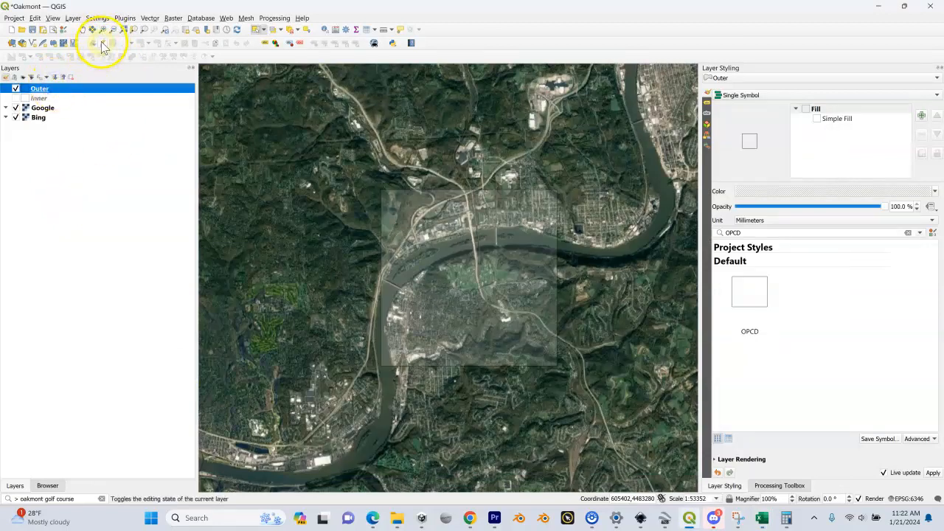
{"action": "left_click", "coordinate": [16, 98]}
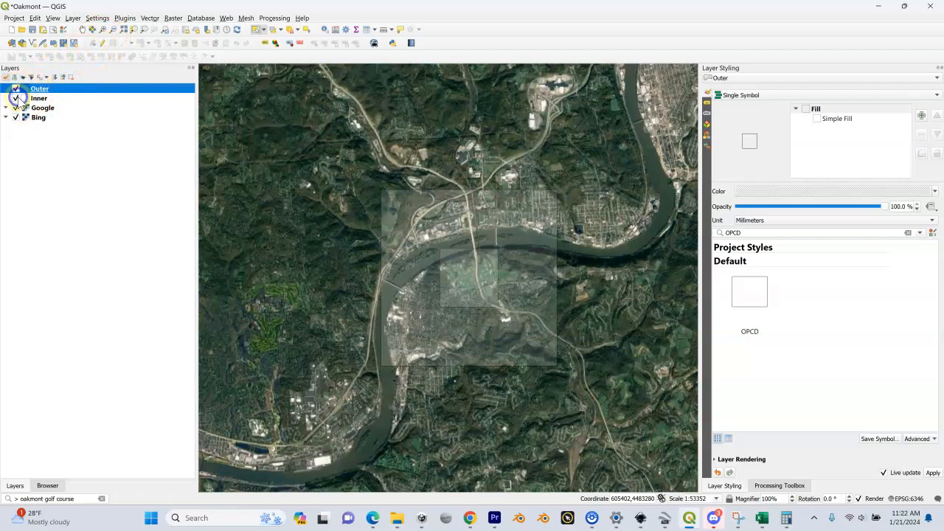